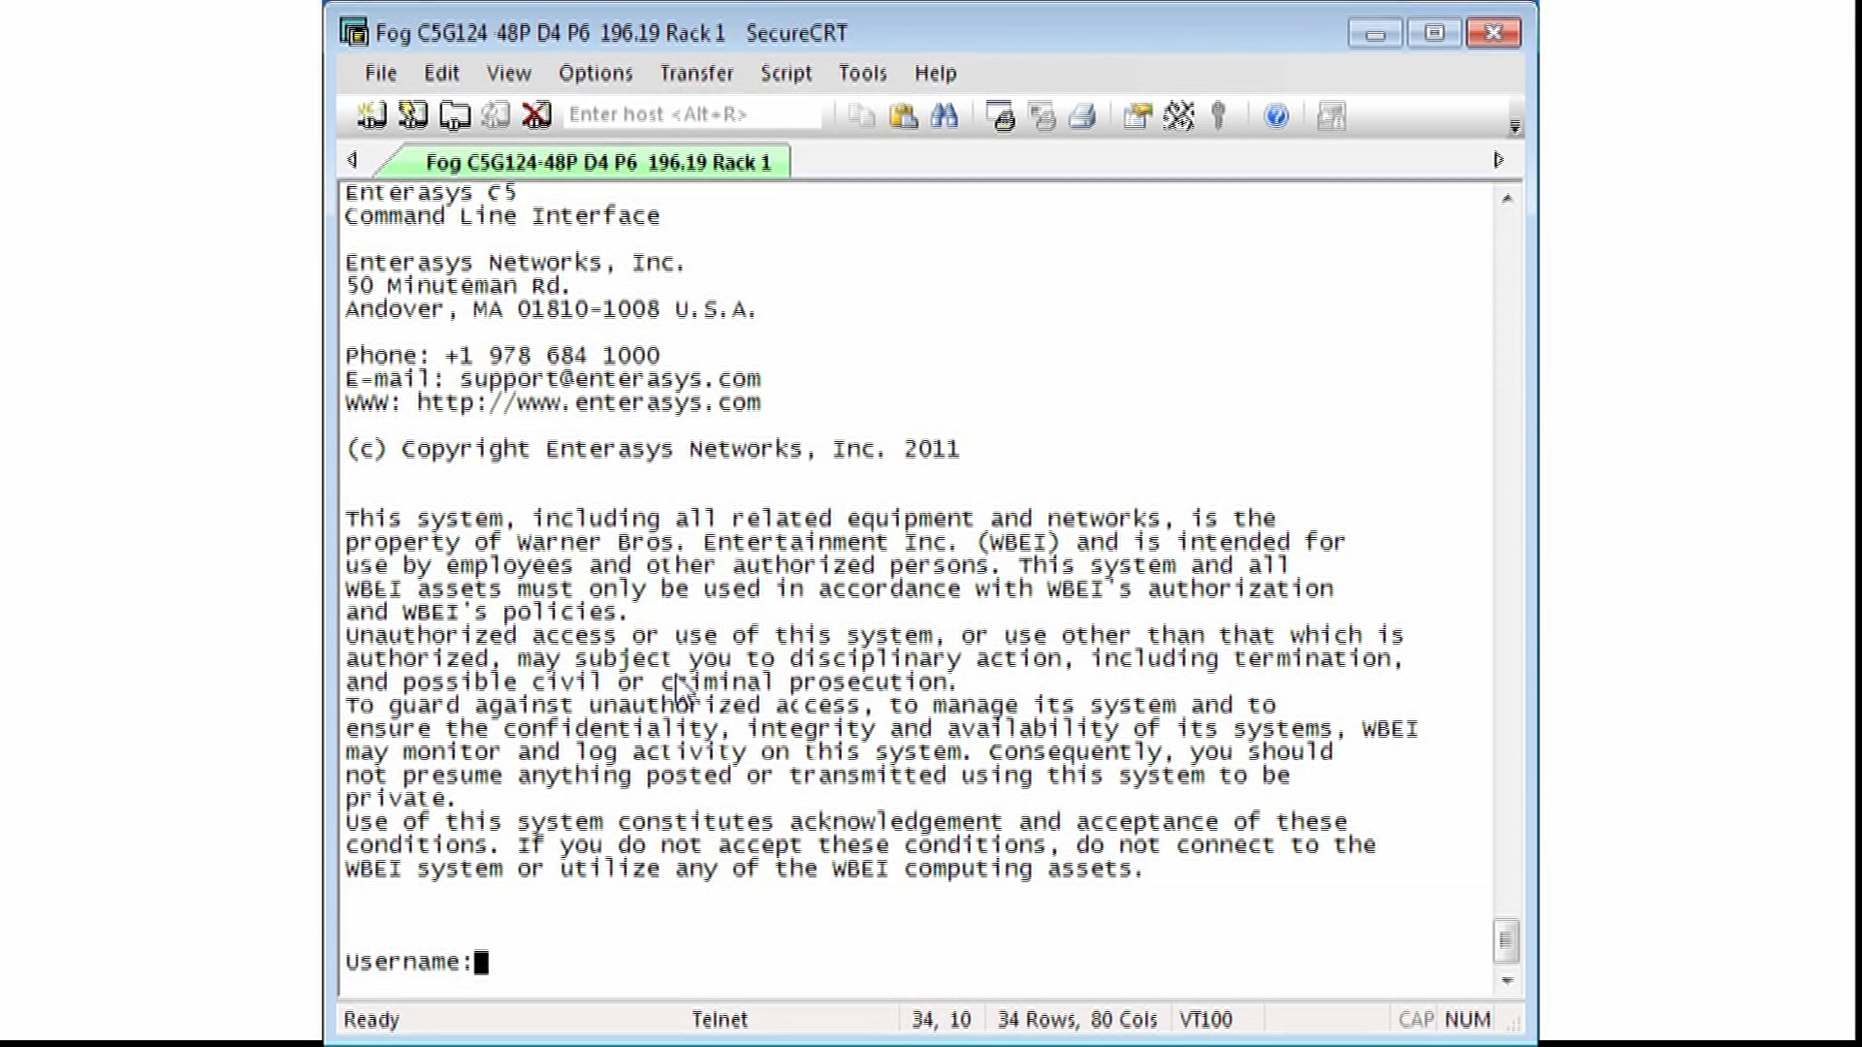
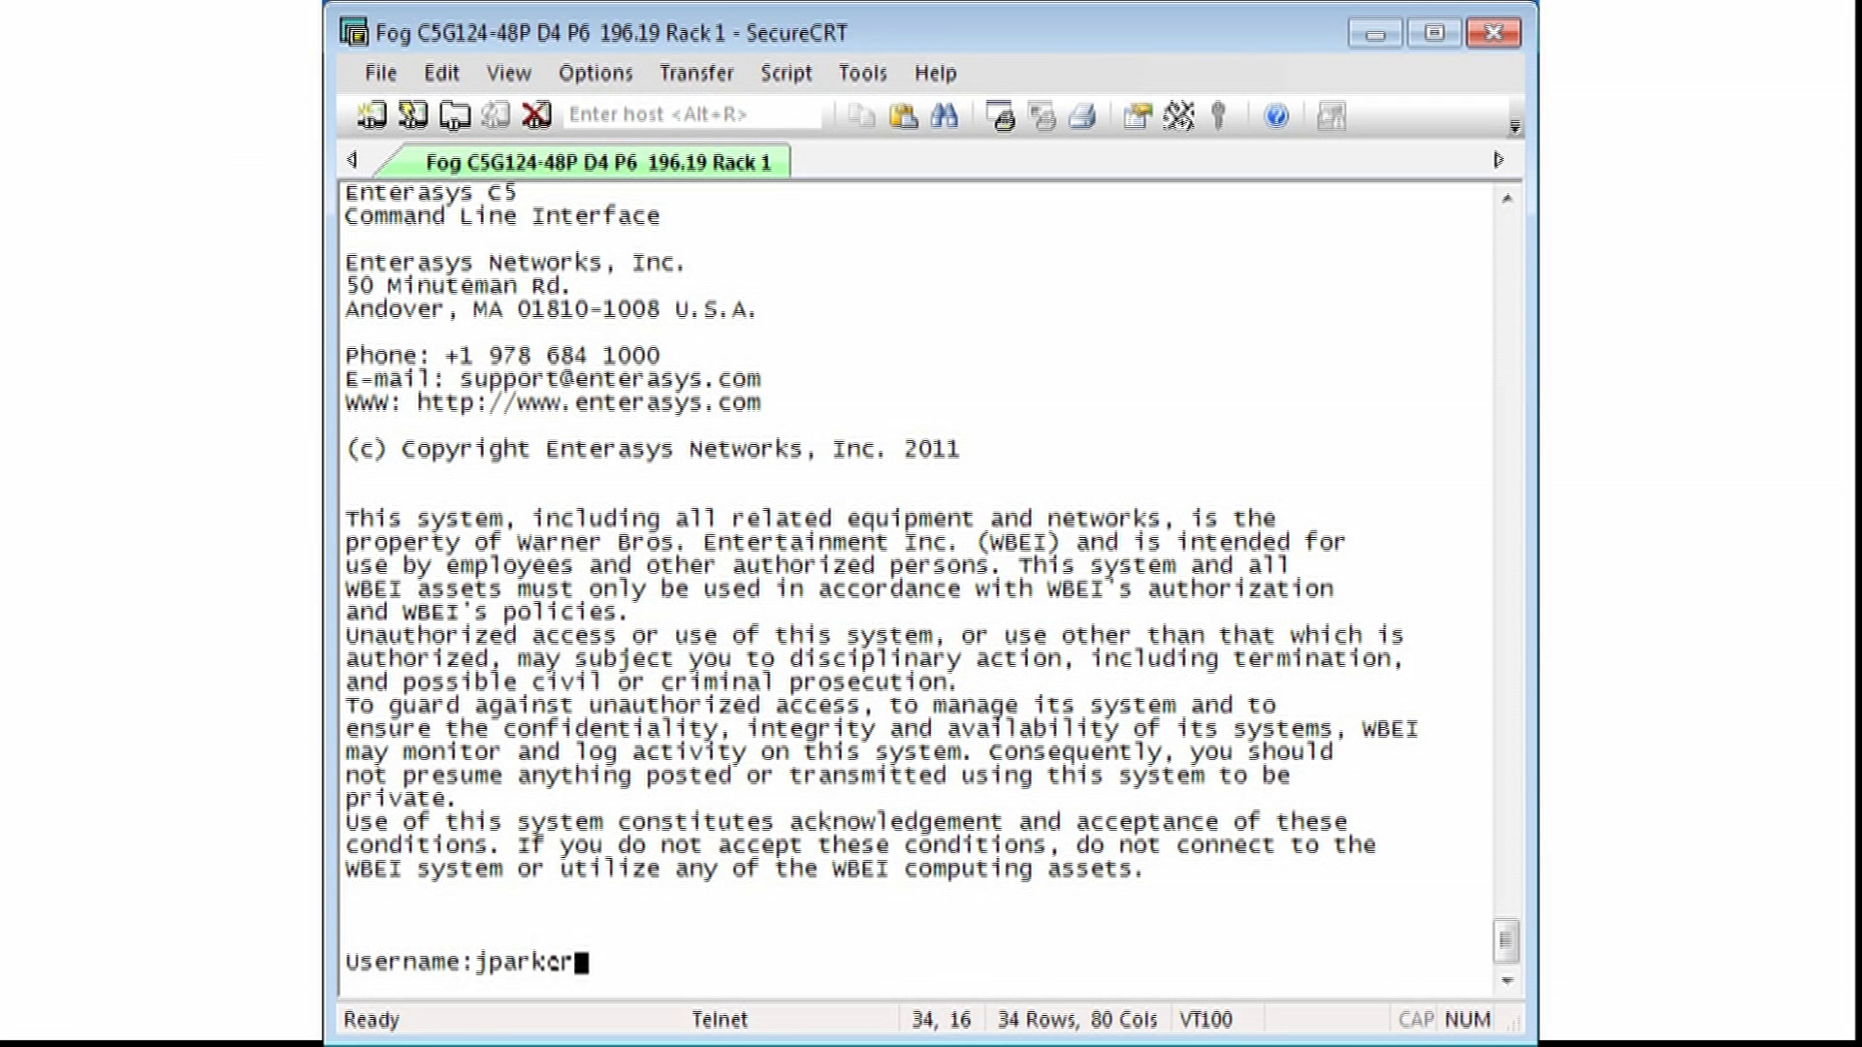
- Submit the username and password to reach the C5 switch prompt
key("Return")
type("***")
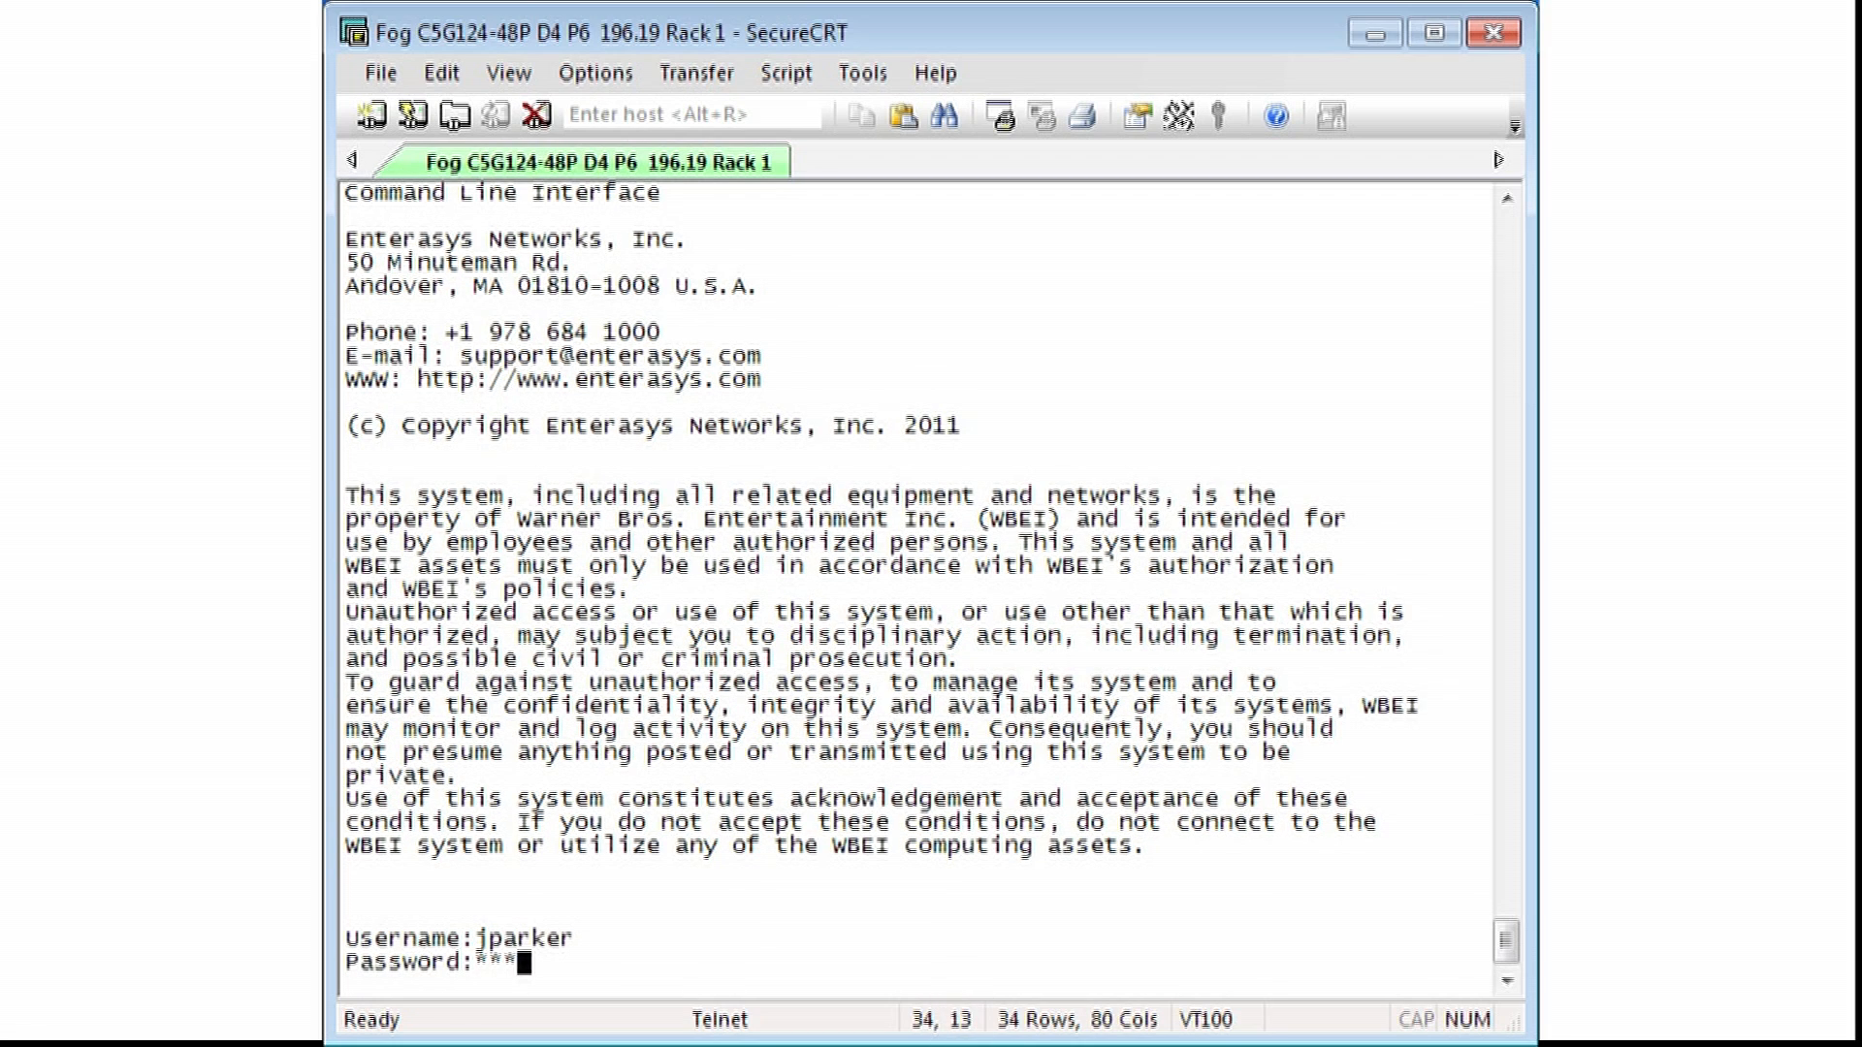
type("*******")
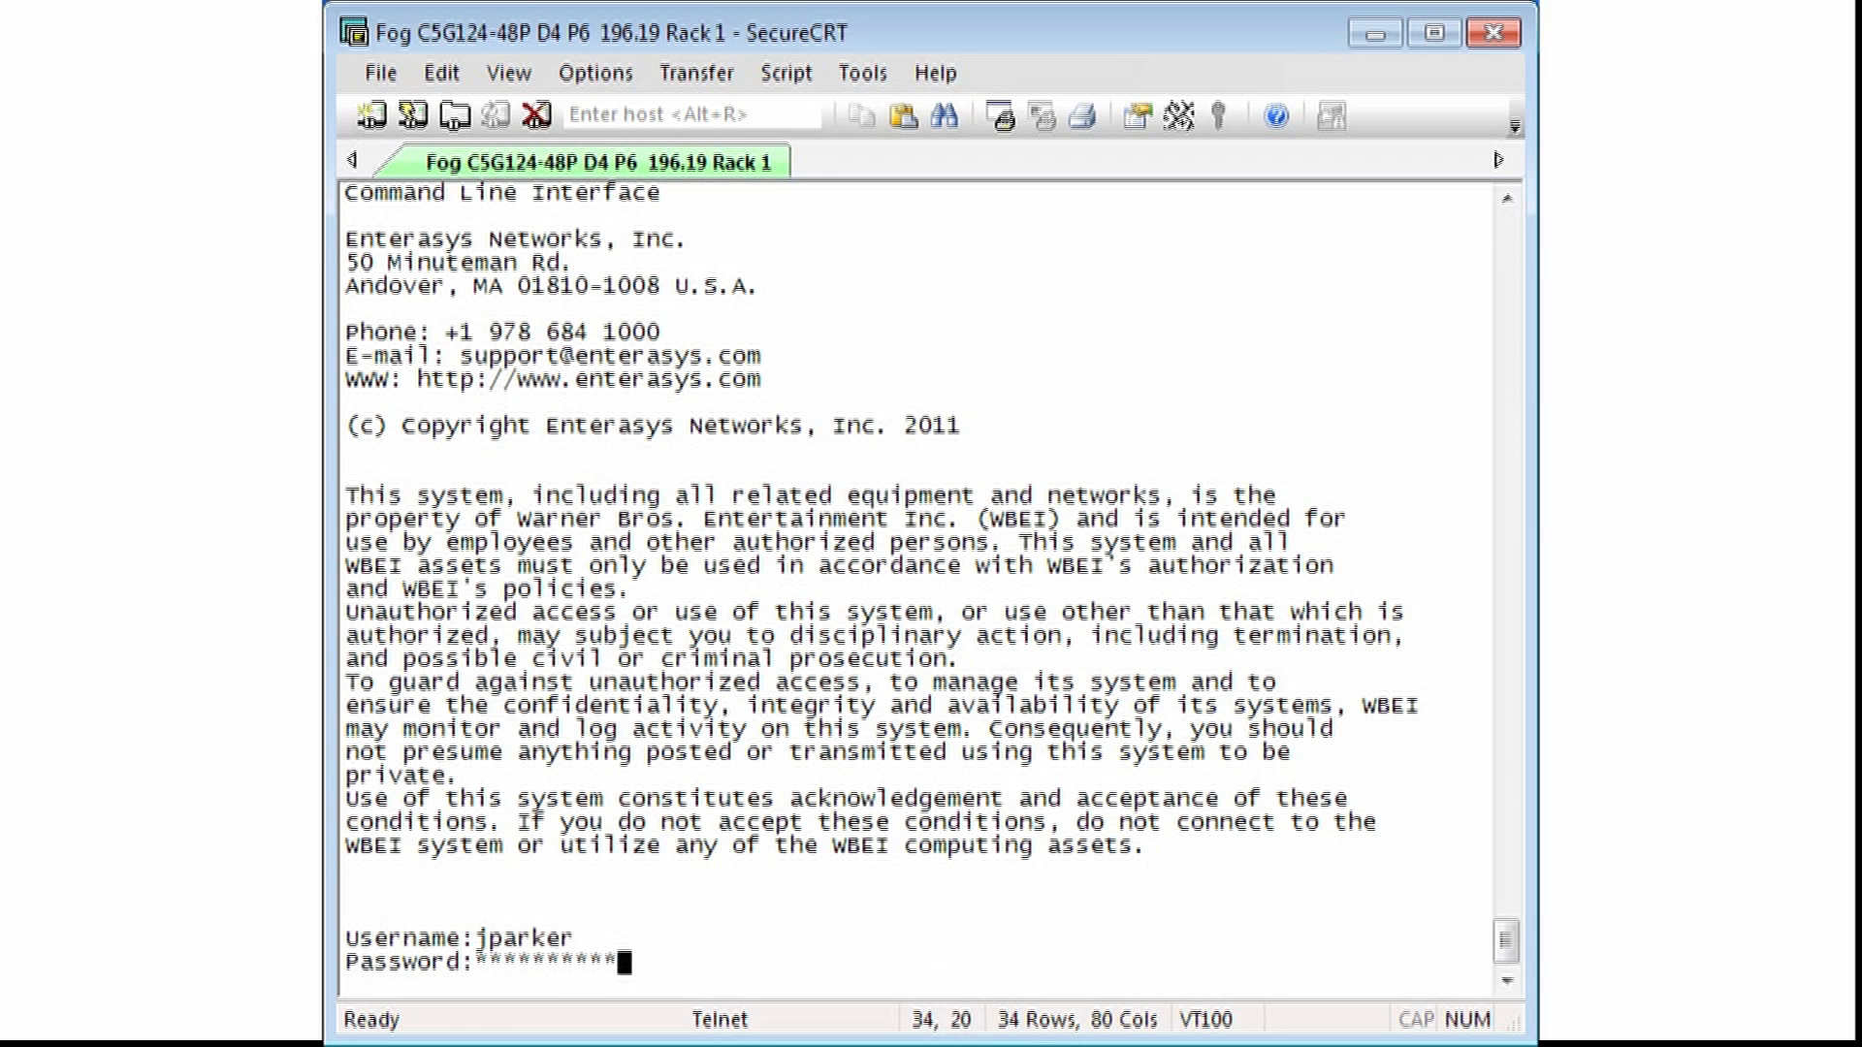
key("Return")
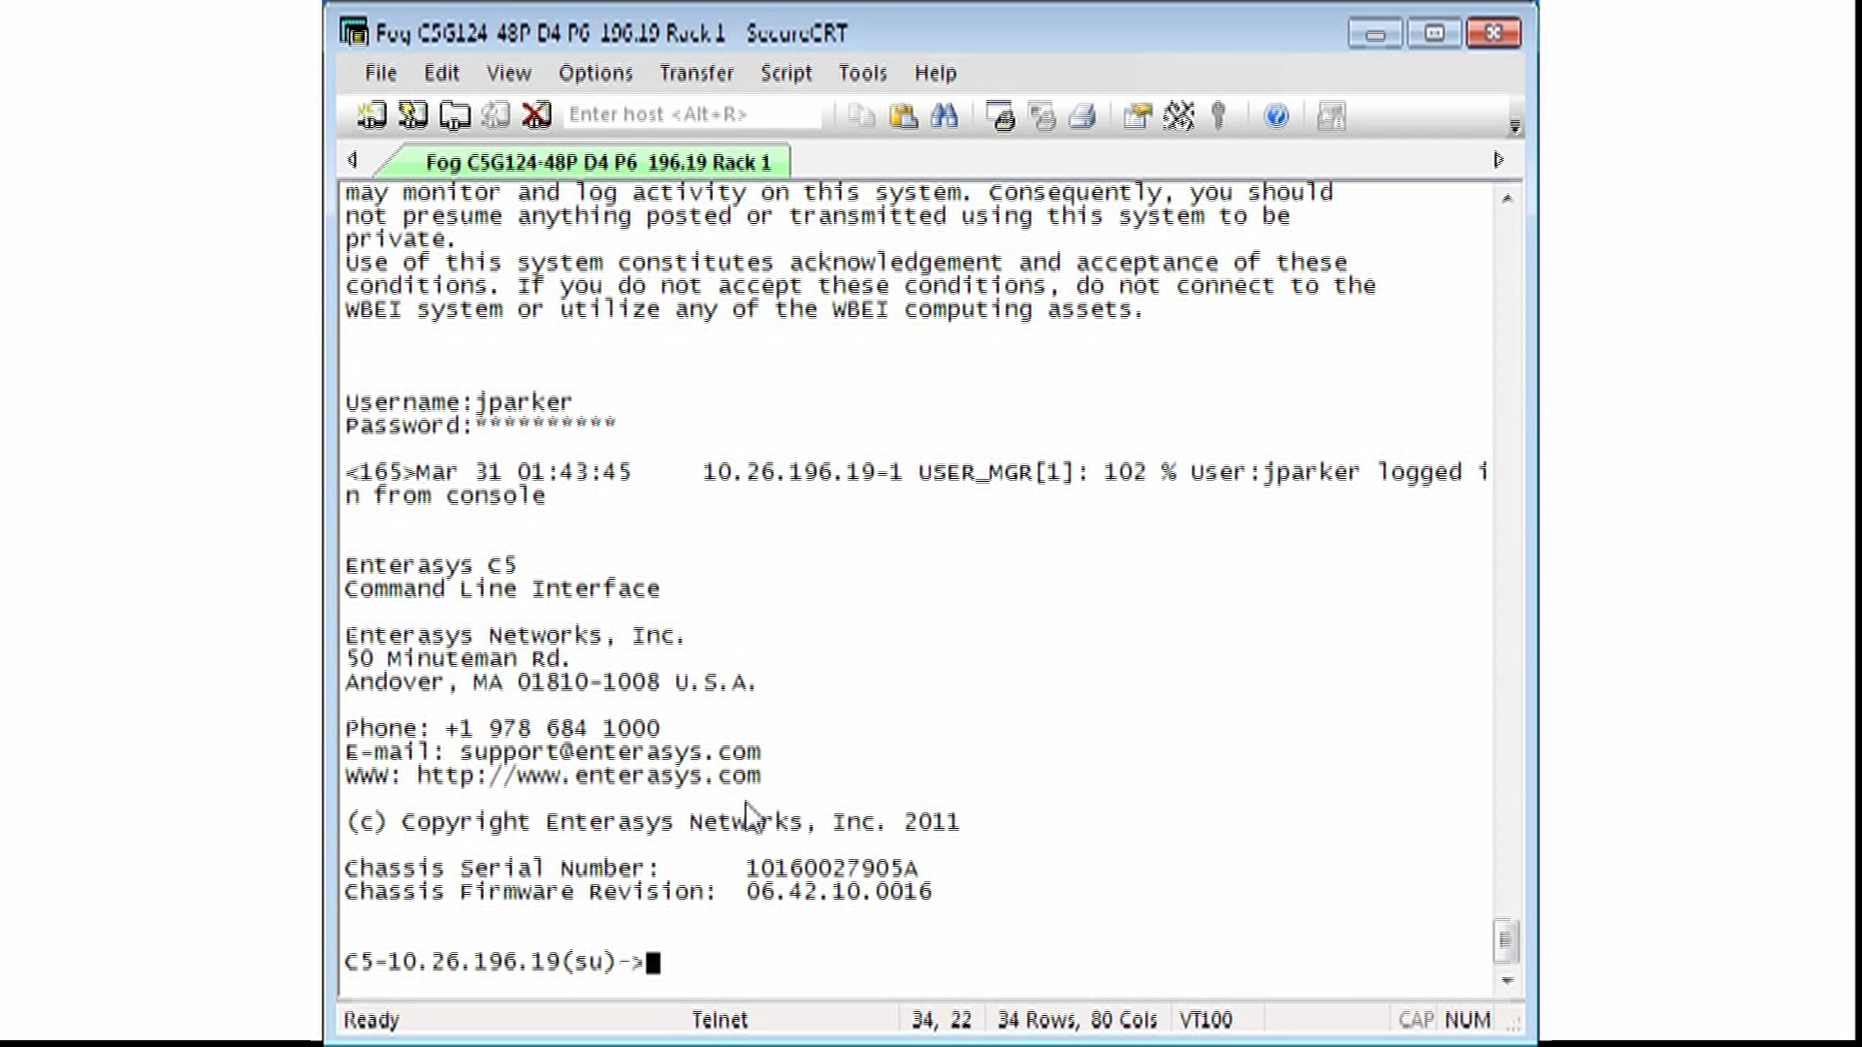
type("set arpinspection trust port *.*.* enable")
- Enable ARP inspection and DHCP snooping trust on all ports (*.*.*)
key("Return")
type("set dhcpsnooping trust port *.*.* enable")
key("Return")
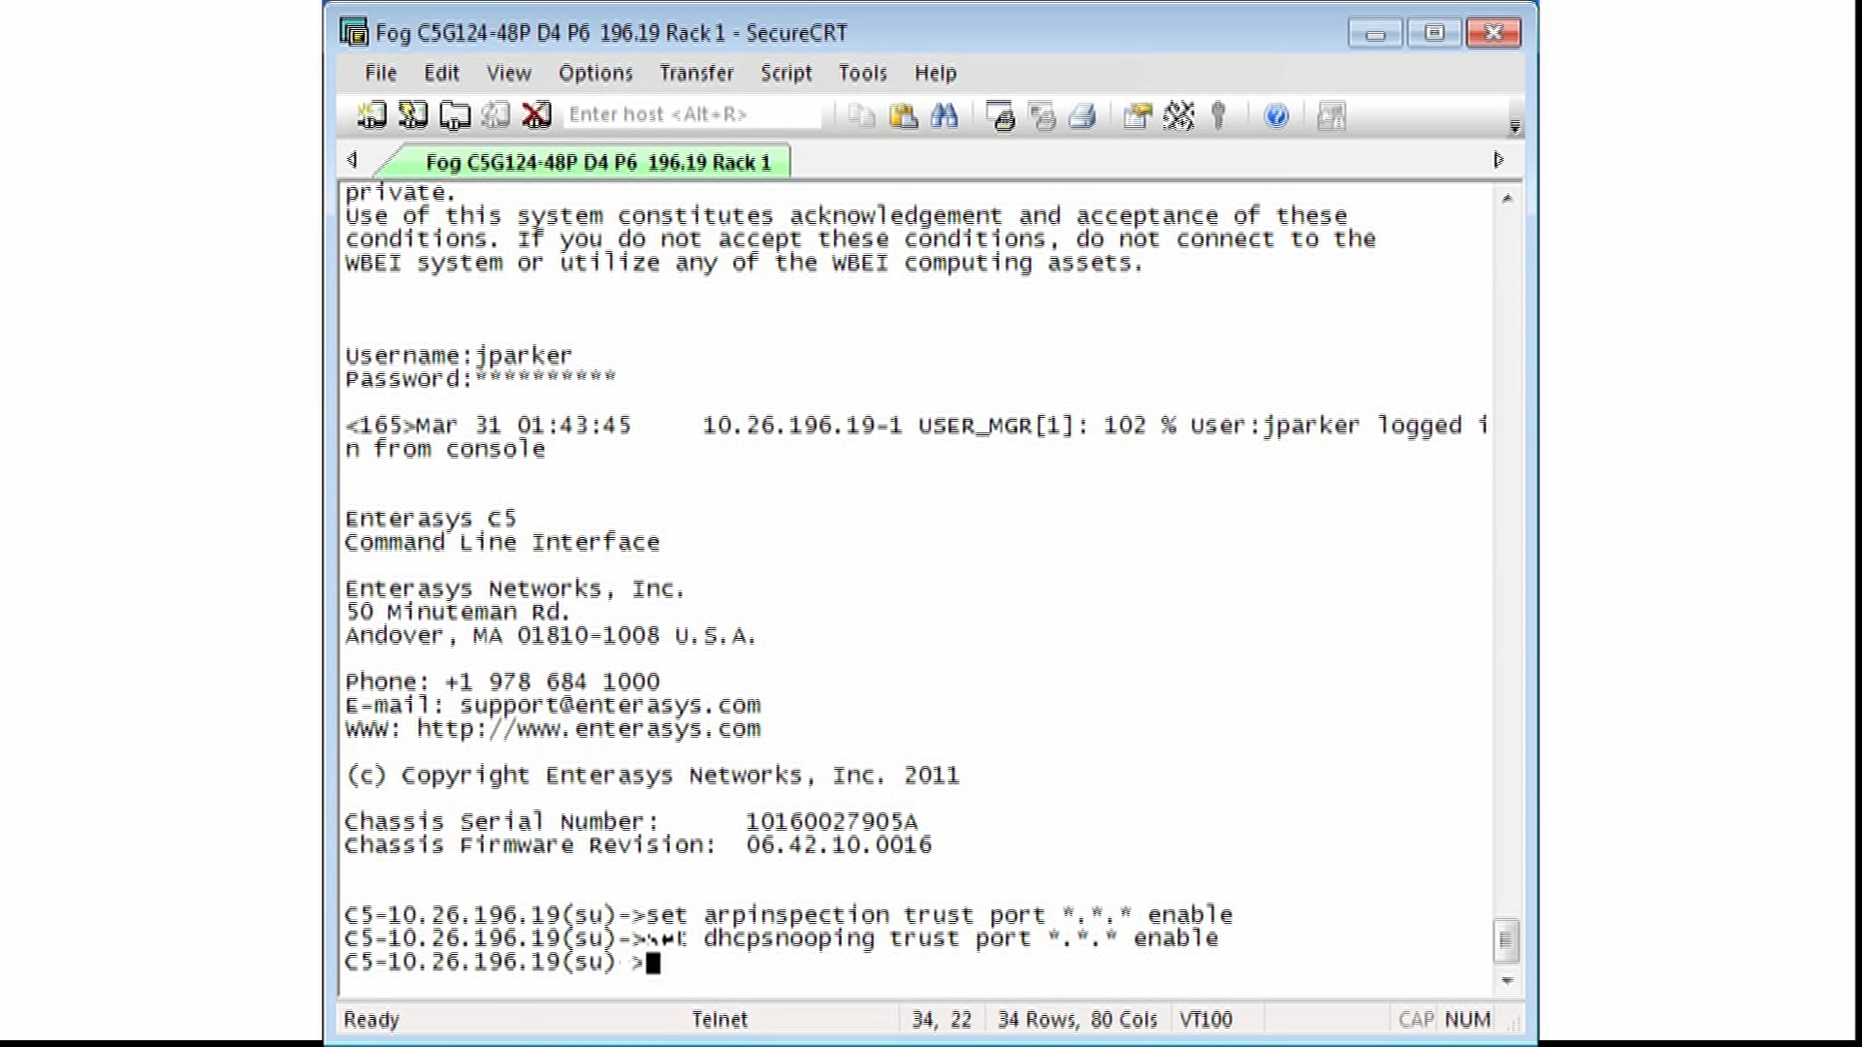
- Set ARP inspection for VLAN 196 and enable DHCP snooping on VLAN 196
key("Return")
type("set arpinspecti")
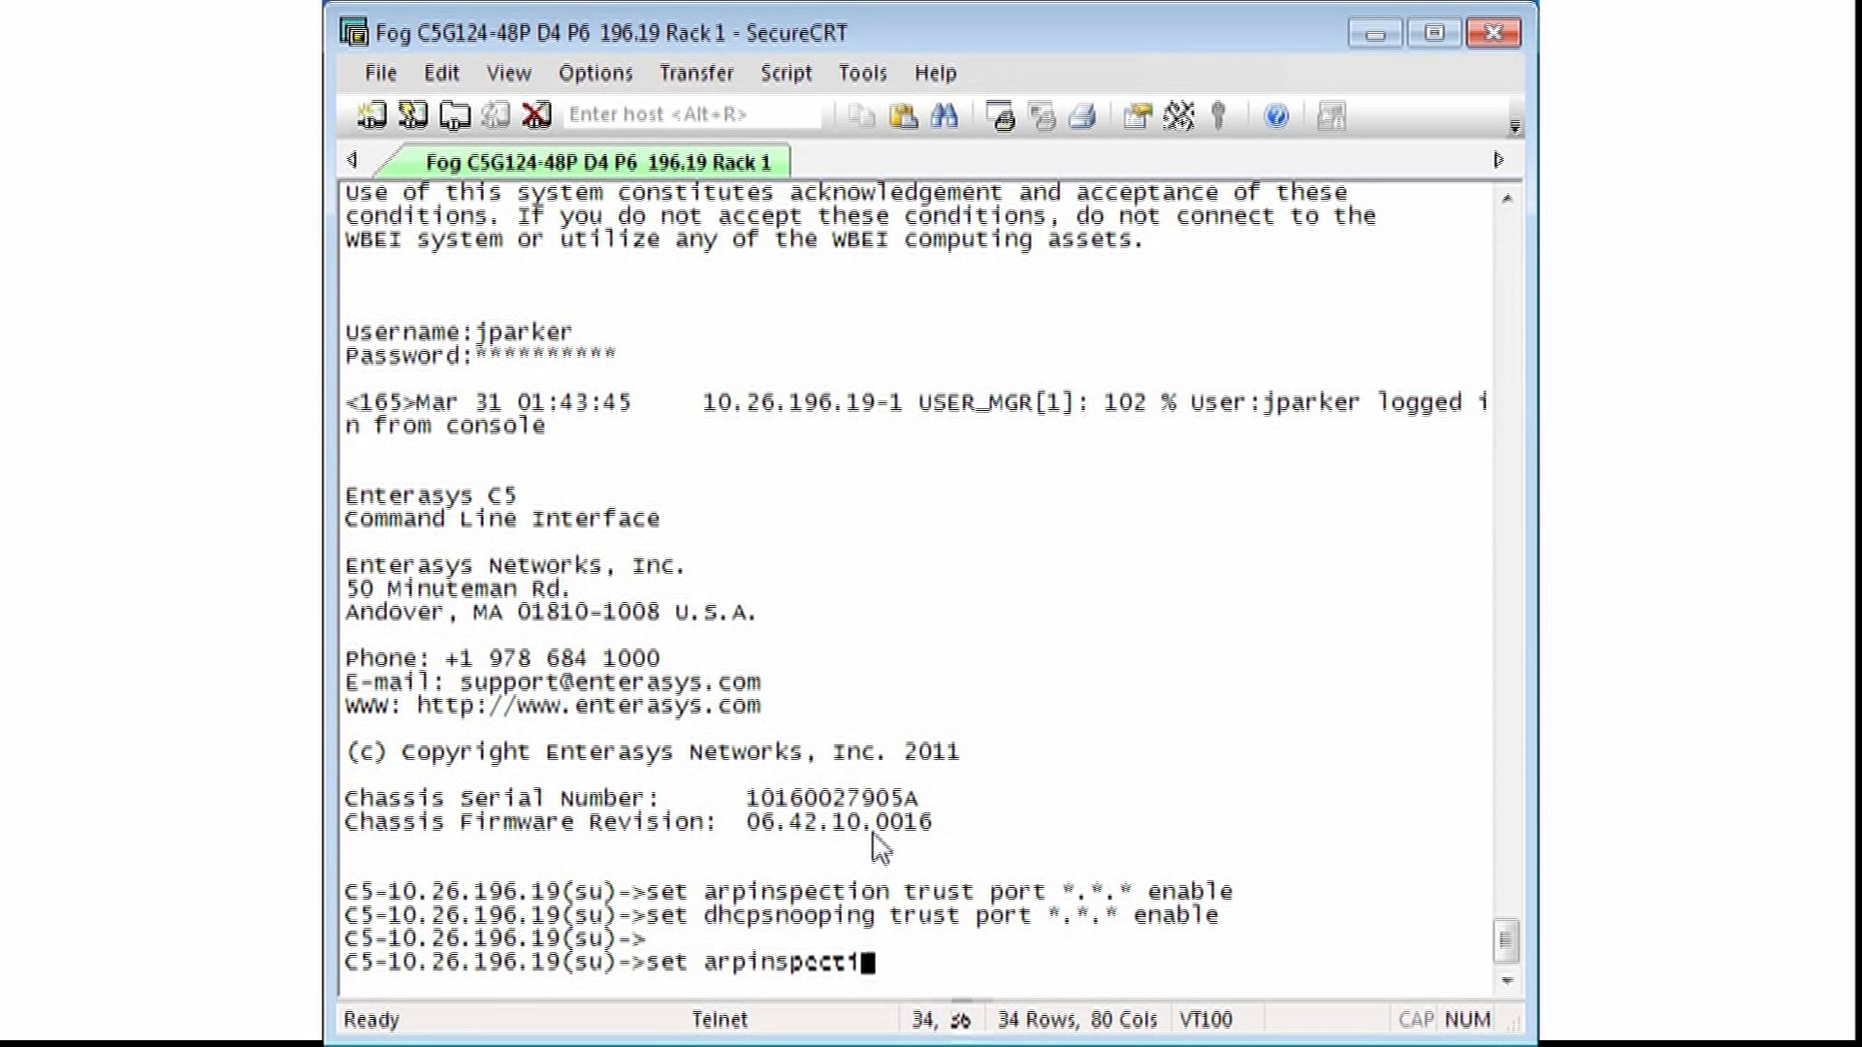
type("on vlan 196")
key("Return")
key("Return")
type("set dhcpsnooping vlan 196 enable")
key("Return")
key("Return")
key("Return")
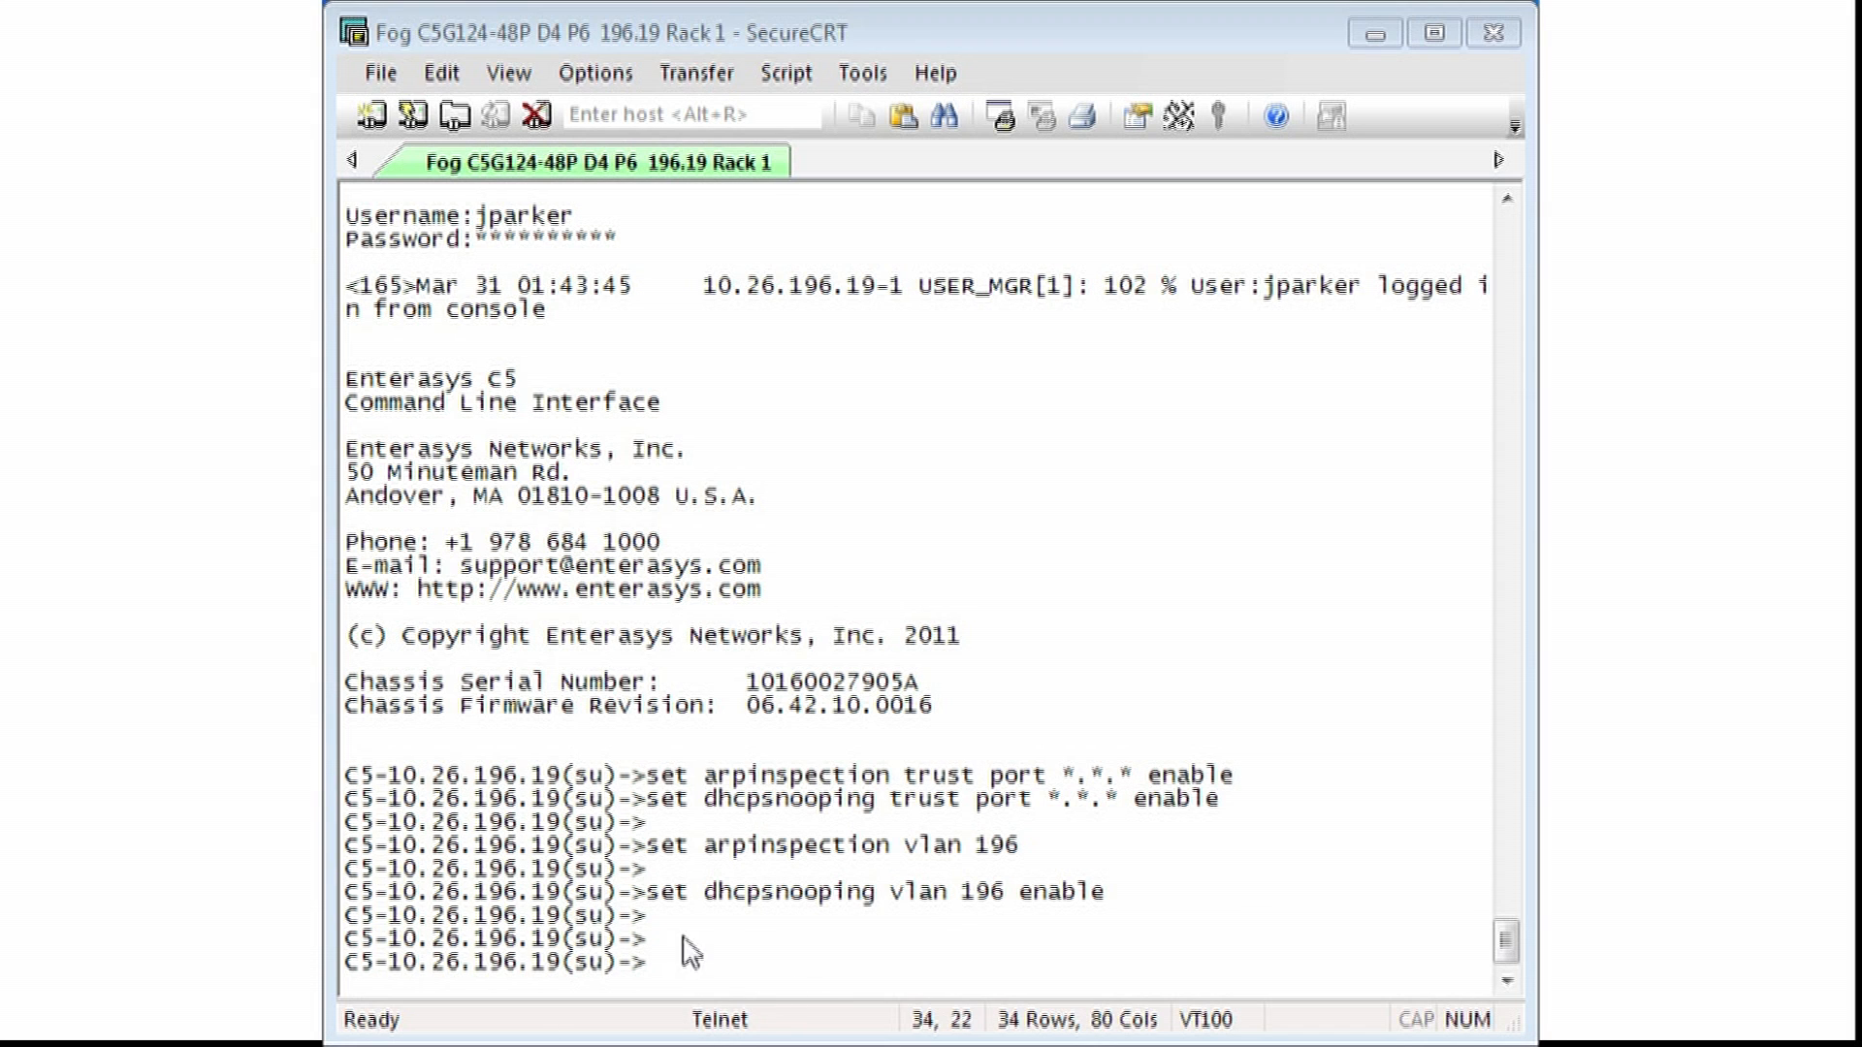
type("set arpinspection trust port ge.1.30 disable")
- Disable ARP inspection and DHCP snooping trust on port ge.1.30
key("Return")
key("Return")
type("set dhc")
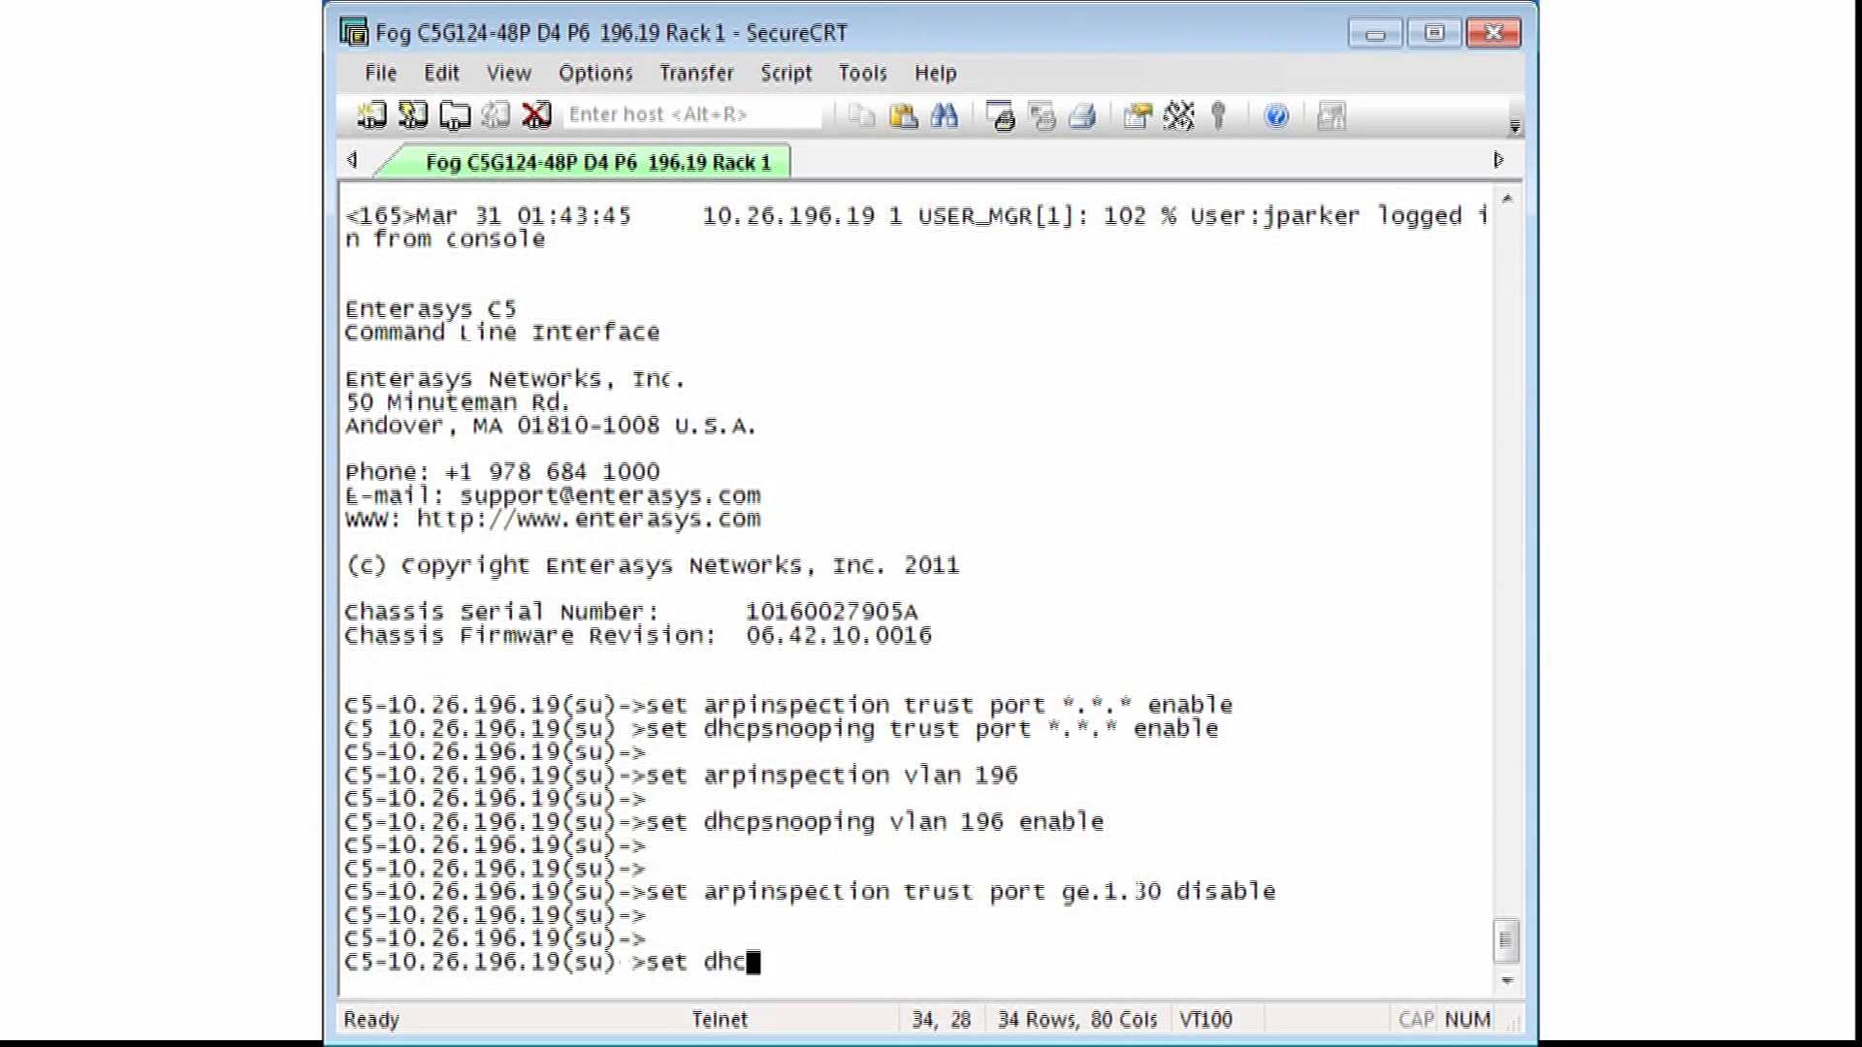
type("psnooping trust port ge.1.30 disable")
key("Return")
key("Return")
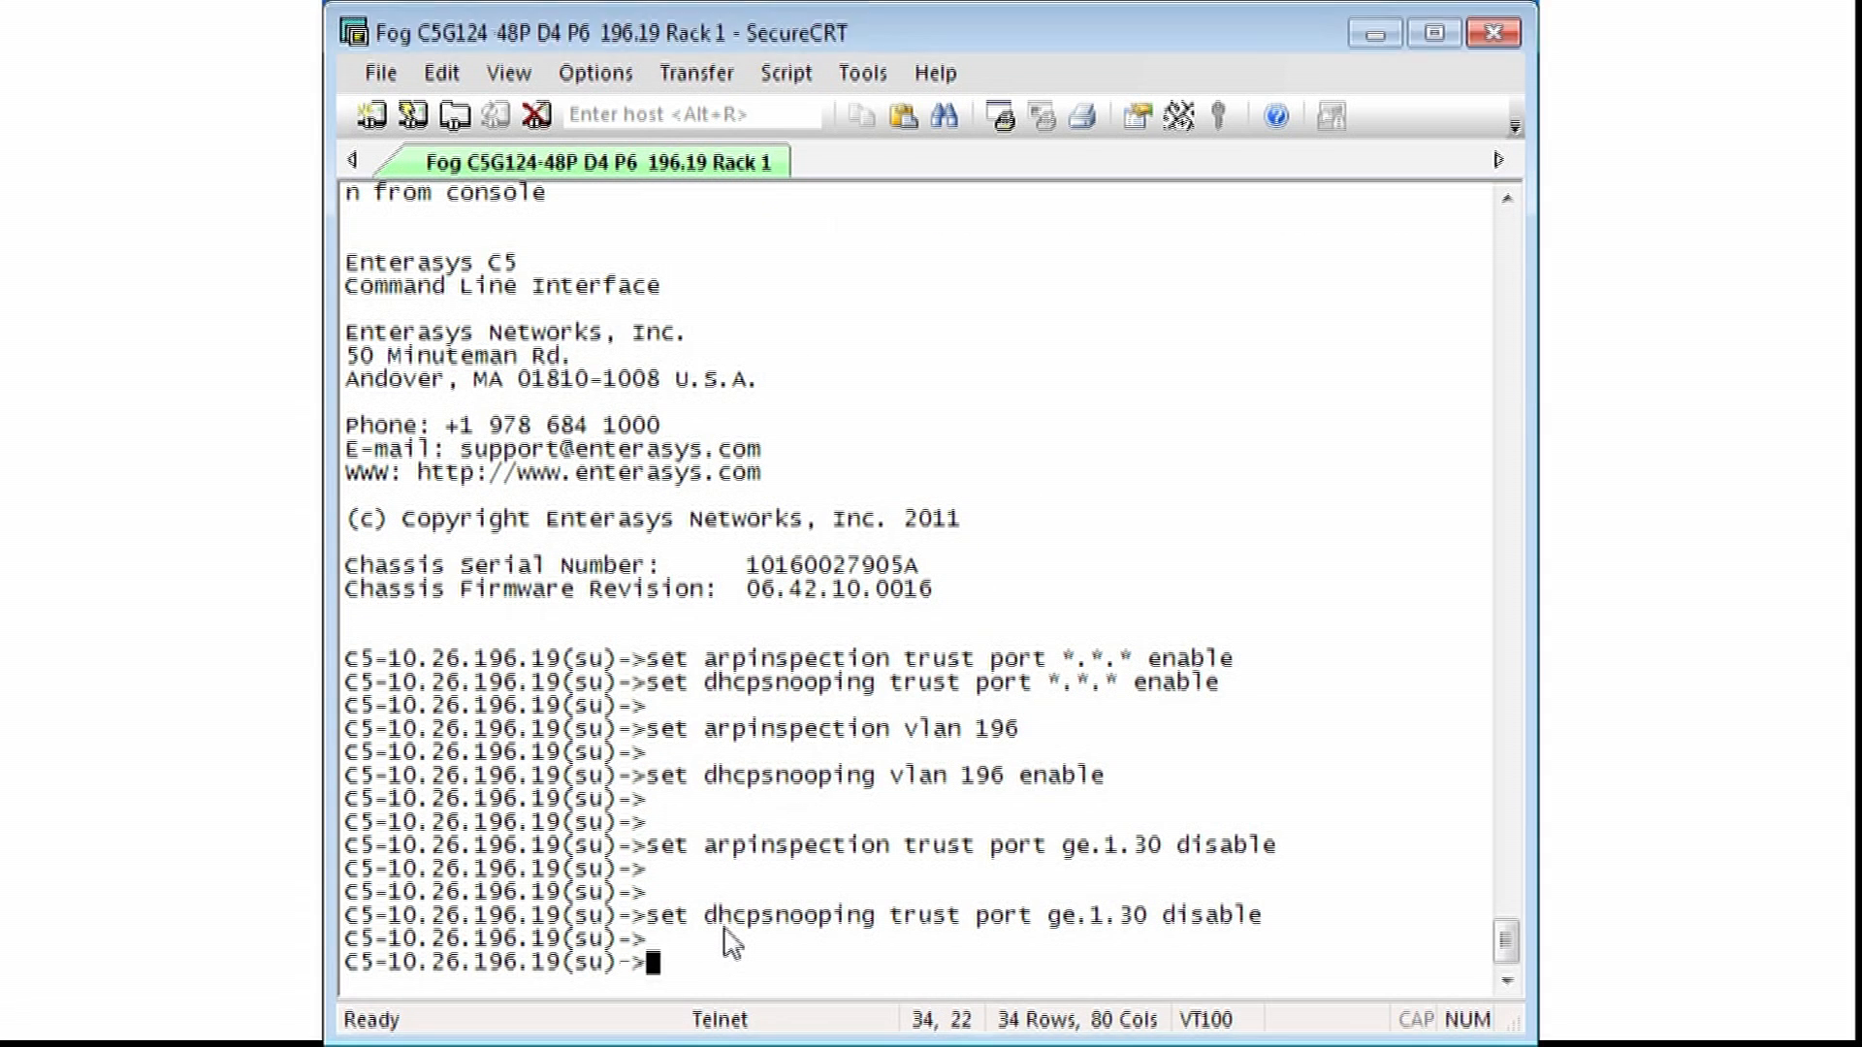
type("show dhcpsnooping binding")
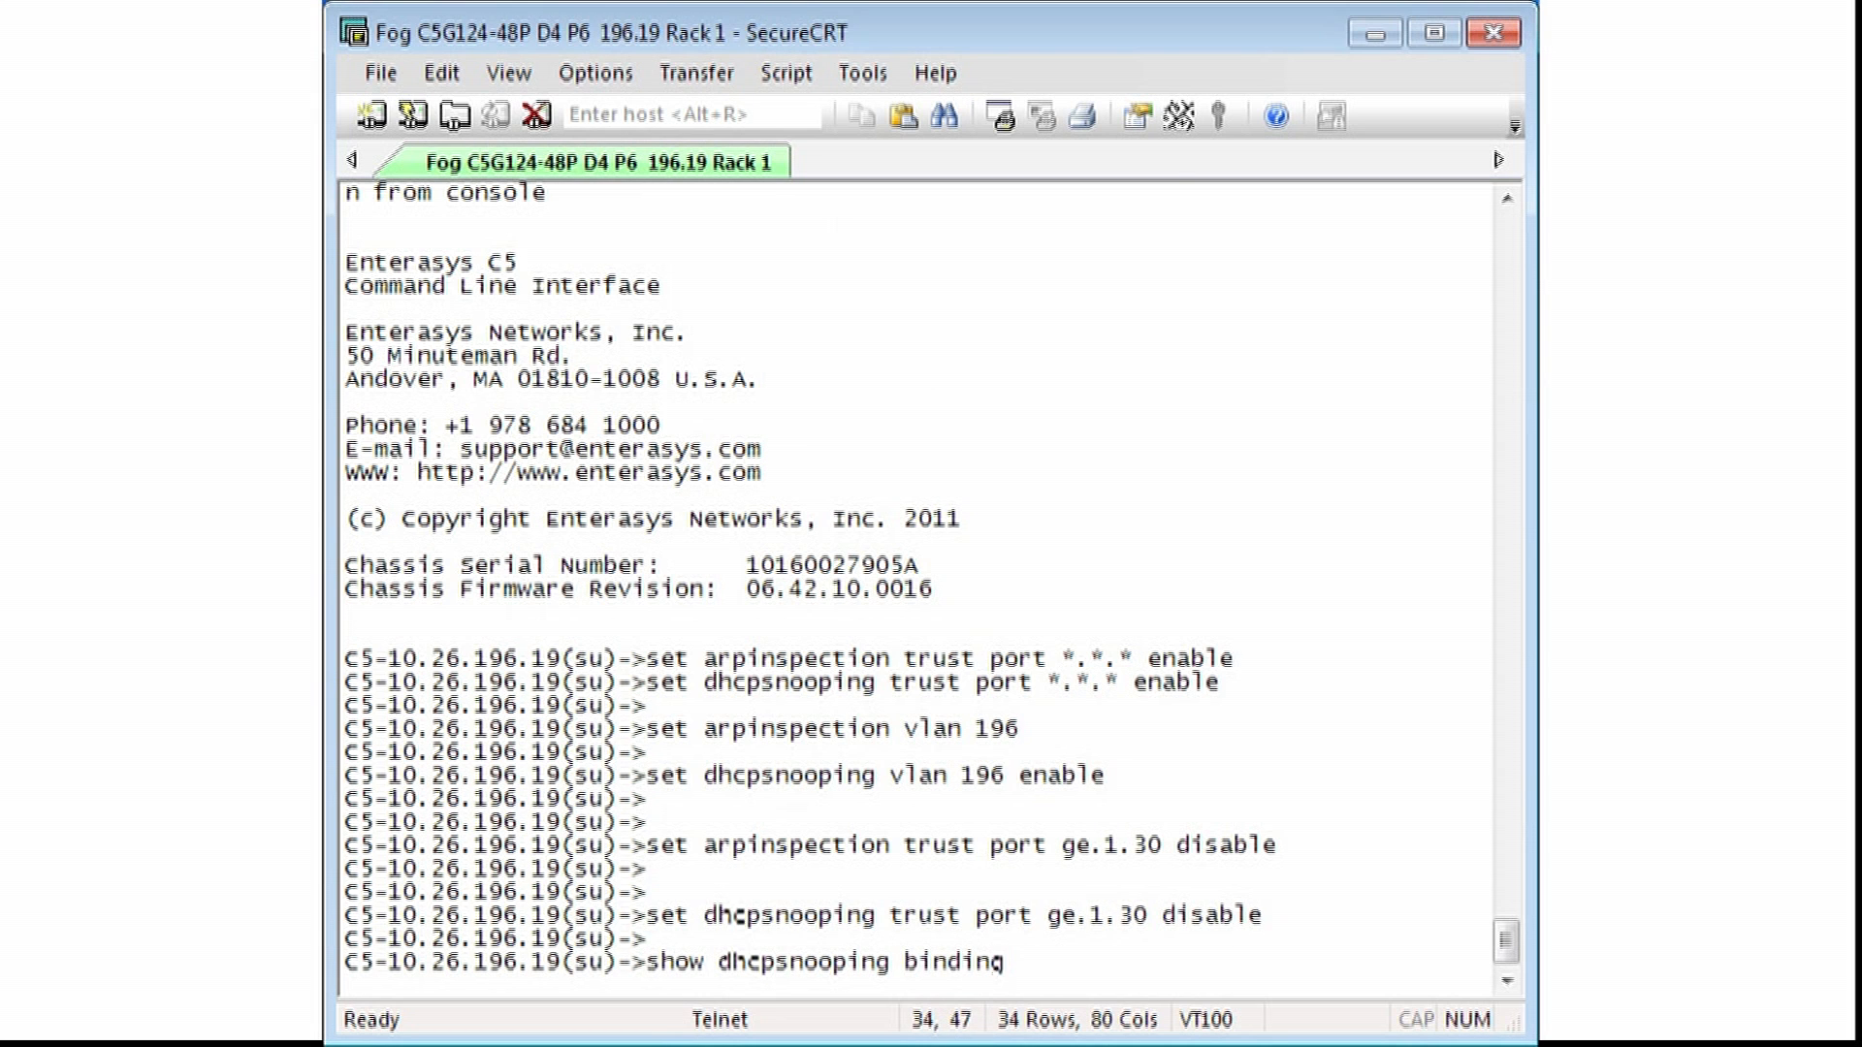
- Run 'show dhcpsnooping binding' repeatedly while it still reports zero bindings
key("Return")
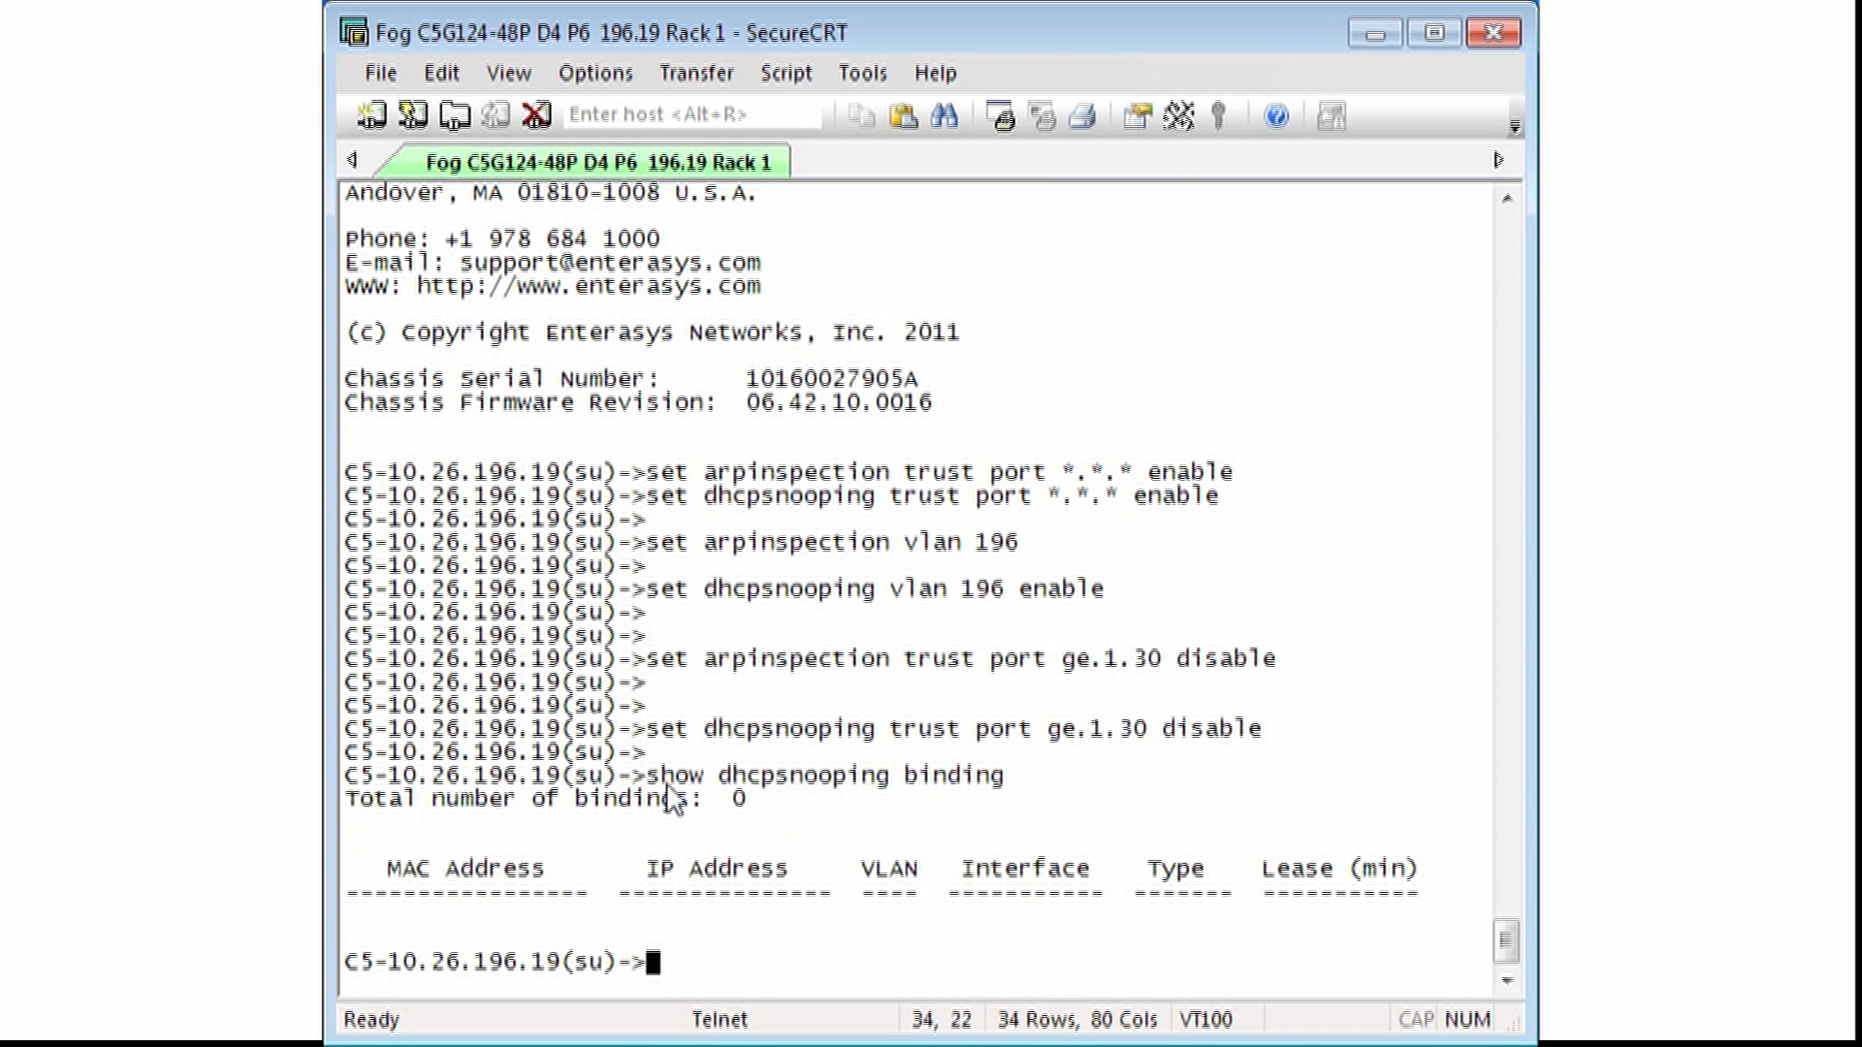
key("Up")
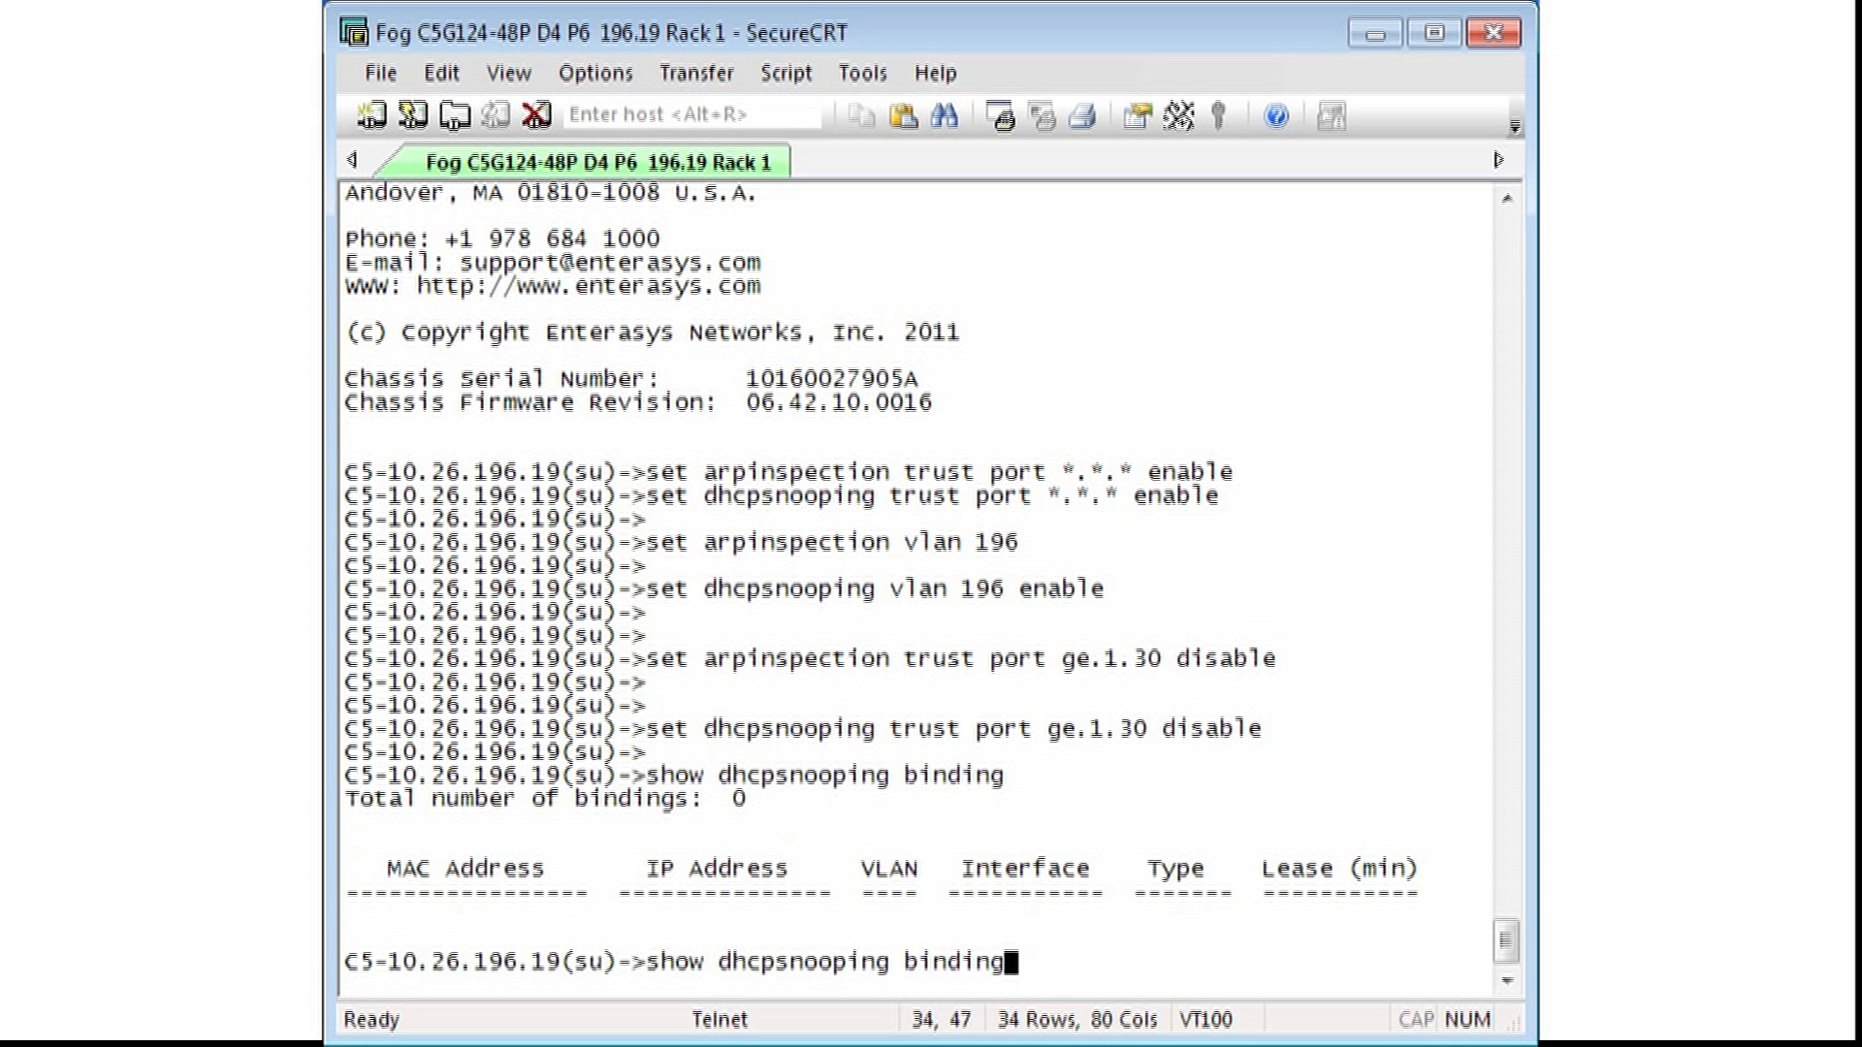
key("Return")
type("\\")
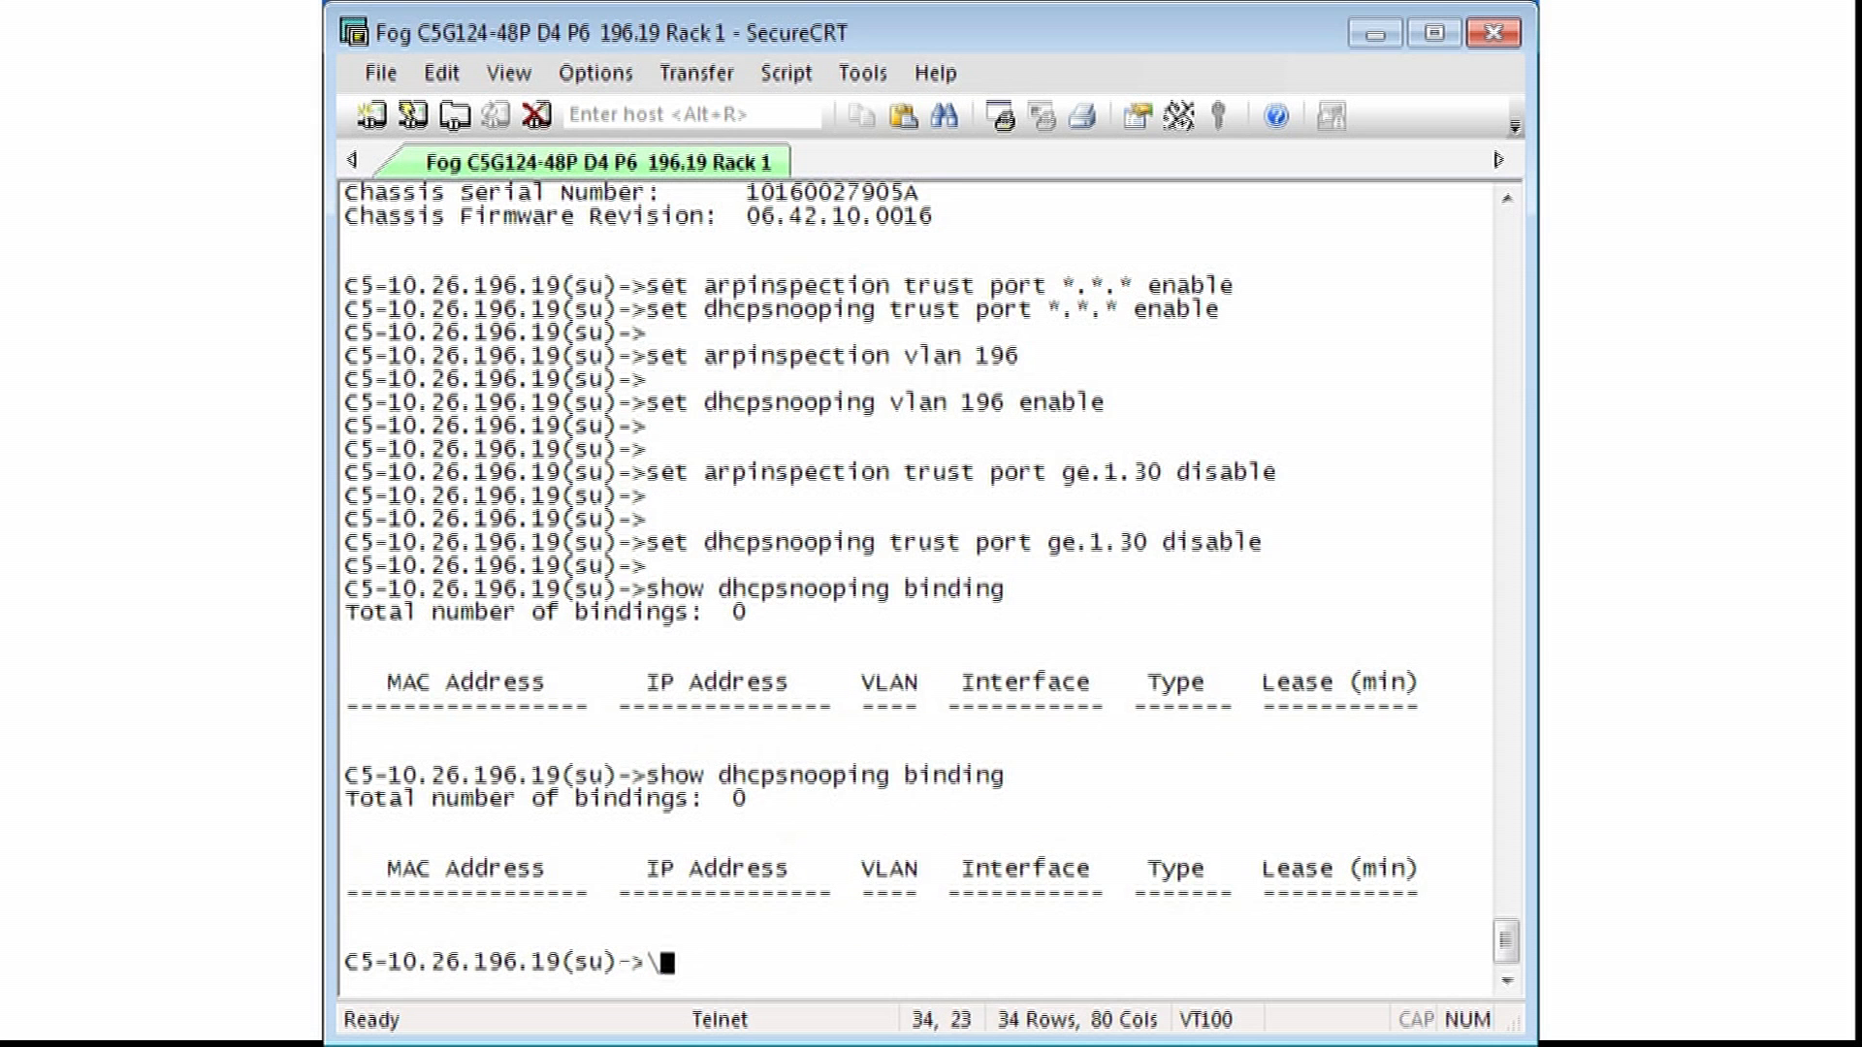
key("Up")
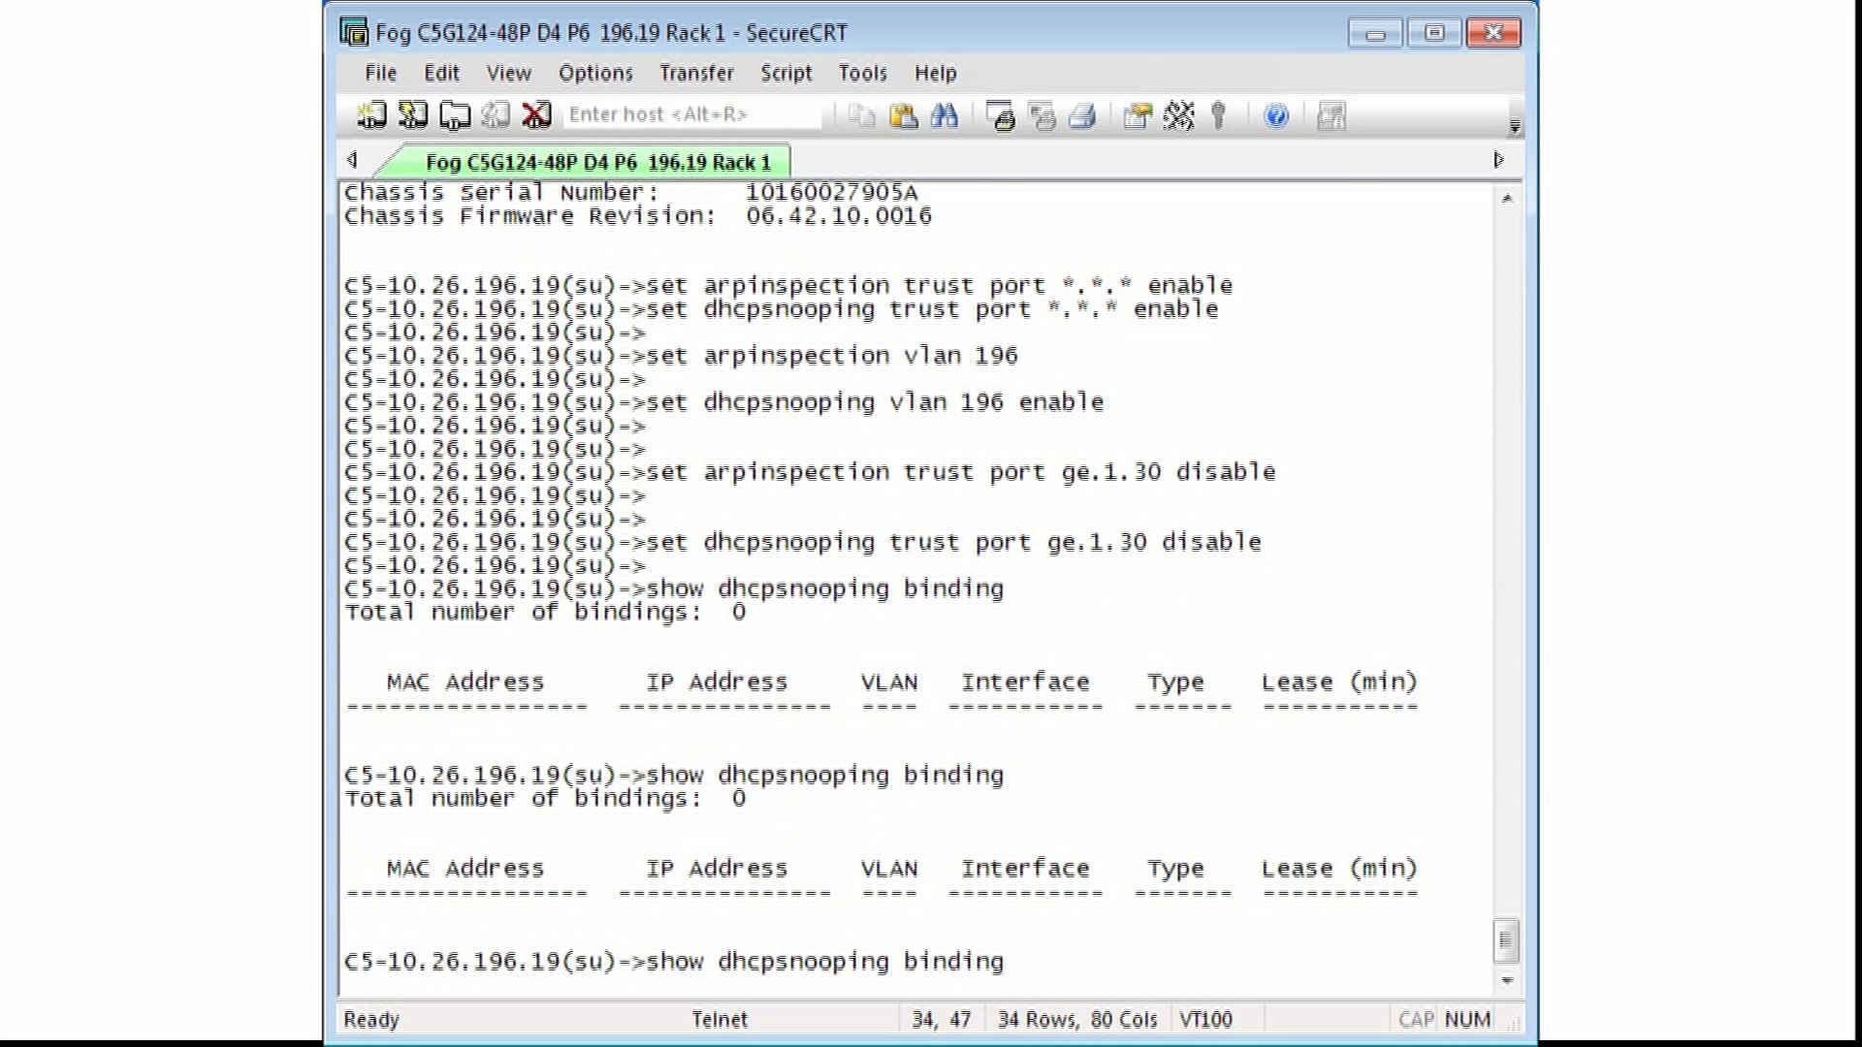
key("Return")
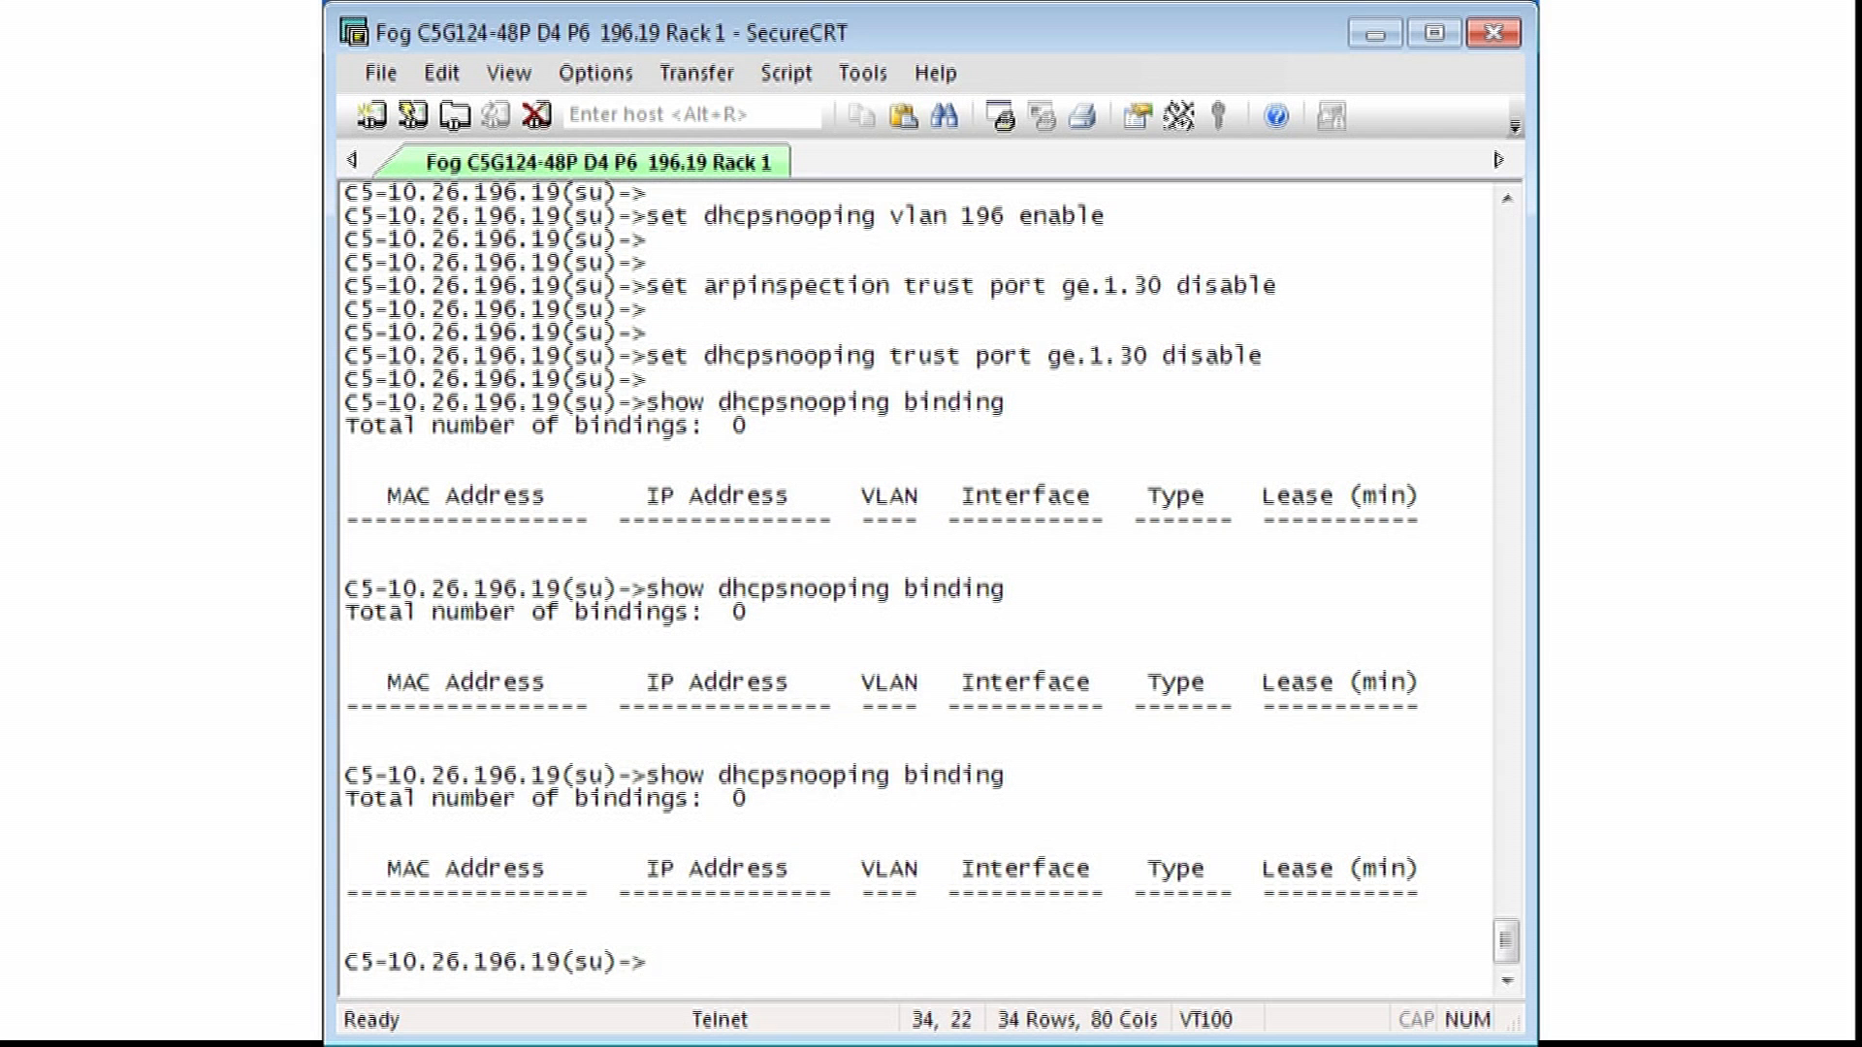
key("Up")
- Rerun the binding check to show 10.26.196.37 dynamically bound on ge.1.30, VLAN 196
key("Return")
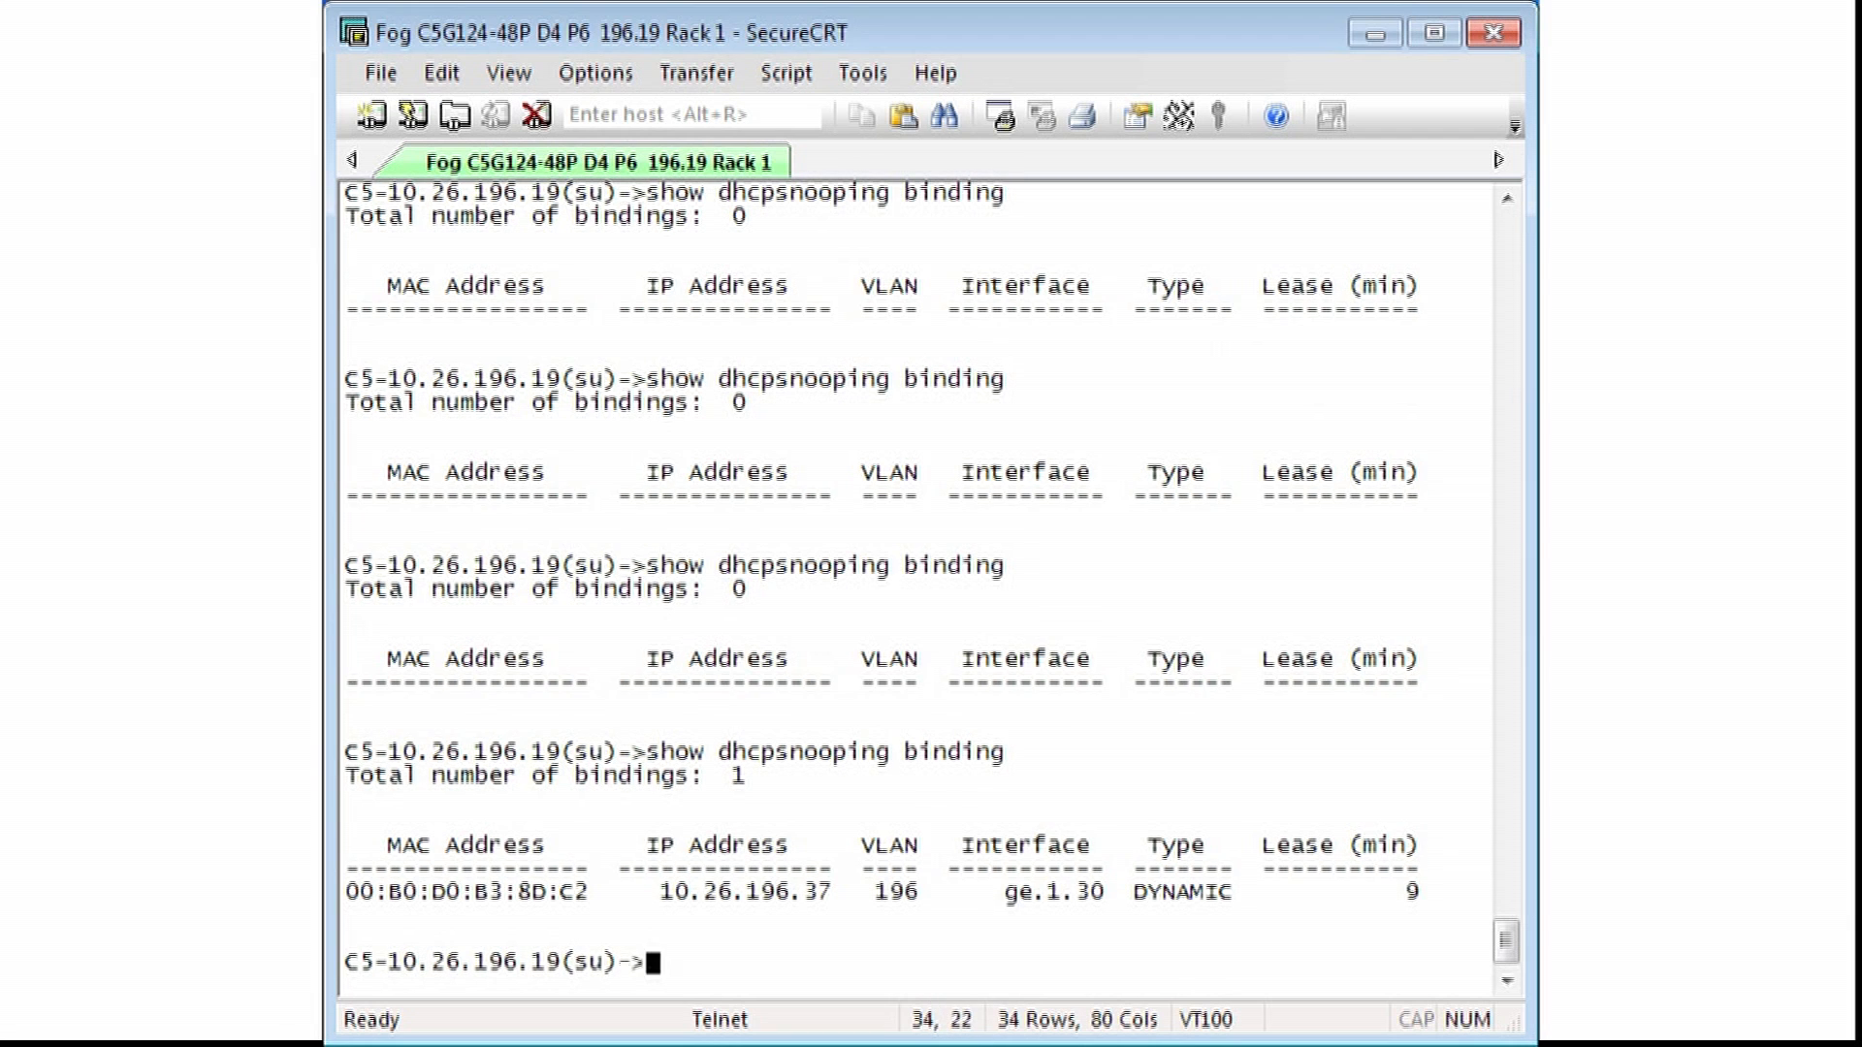